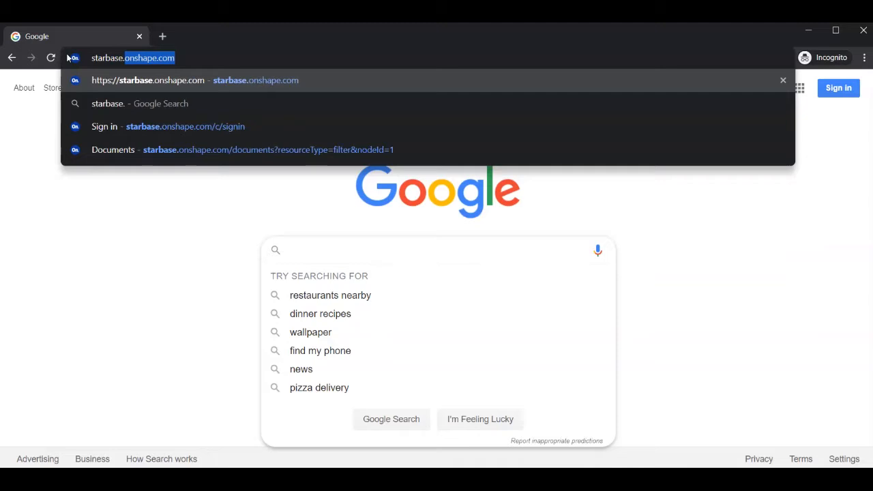
# Go to the website starbase.onshape.com in the browser.
pyautogui.write('e')
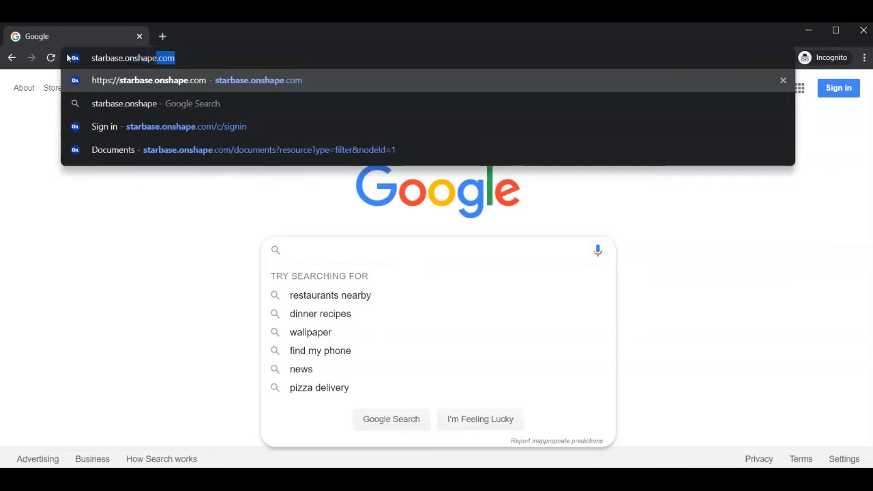
pyautogui.write('.com')
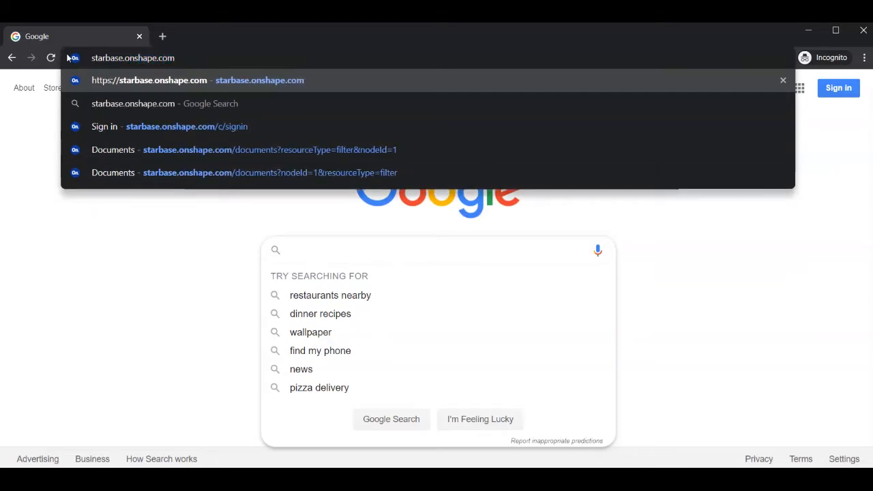
pyautogui.press('Return')
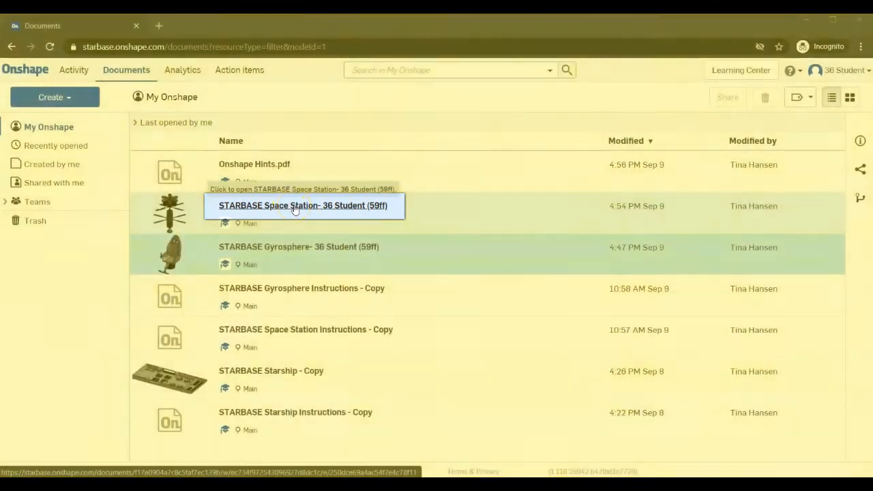
# Open the STARBASE Space Station document and display its Space Station Assembly.
pyautogui.click(294, 208)
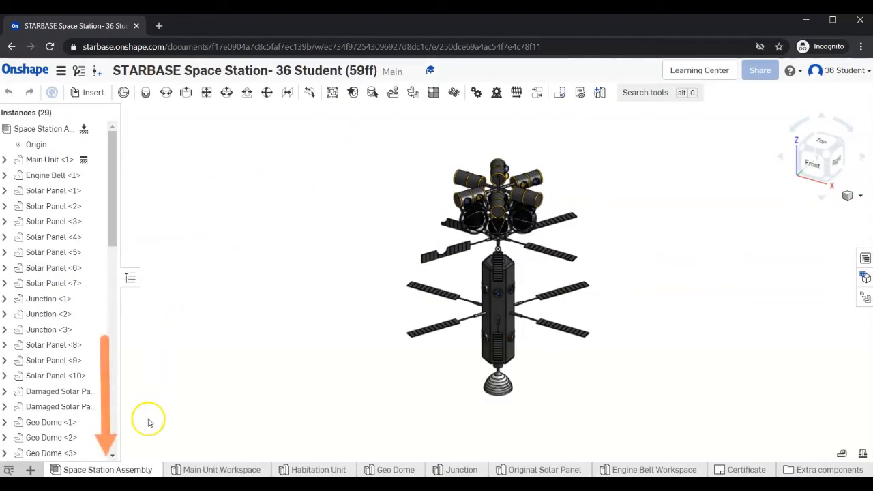
pyautogui.moveTo(107, 472)
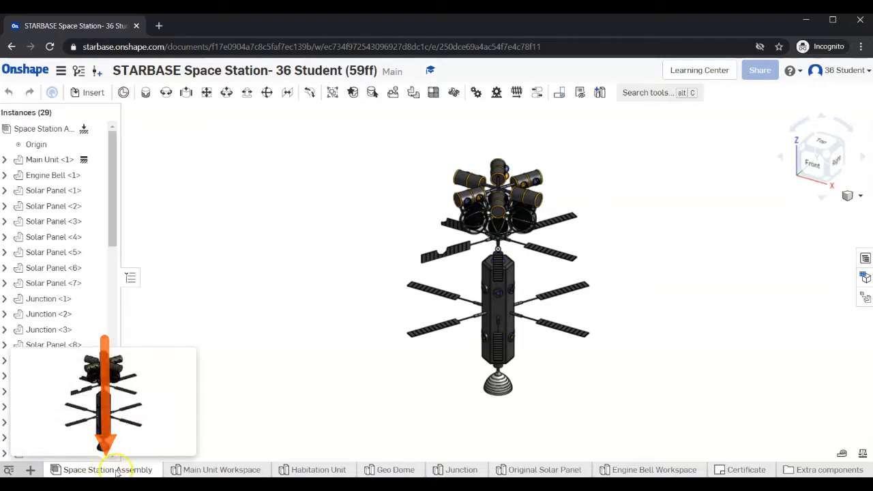
pyautogui.click(114, 471)
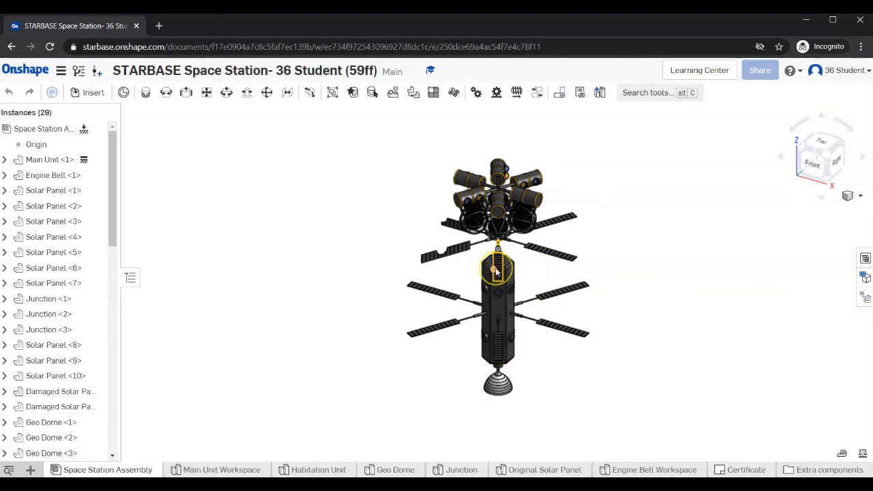
# Replace the notched damaged solar panel near the geo domes with the Solar Panel part from the Original Solar Panel studio, for this instance only.
pyautogui.scroll(5, 495, 270)
pyautogui.moveTo(496, 264); pyautogui.dragTo(547, 305, button='right')
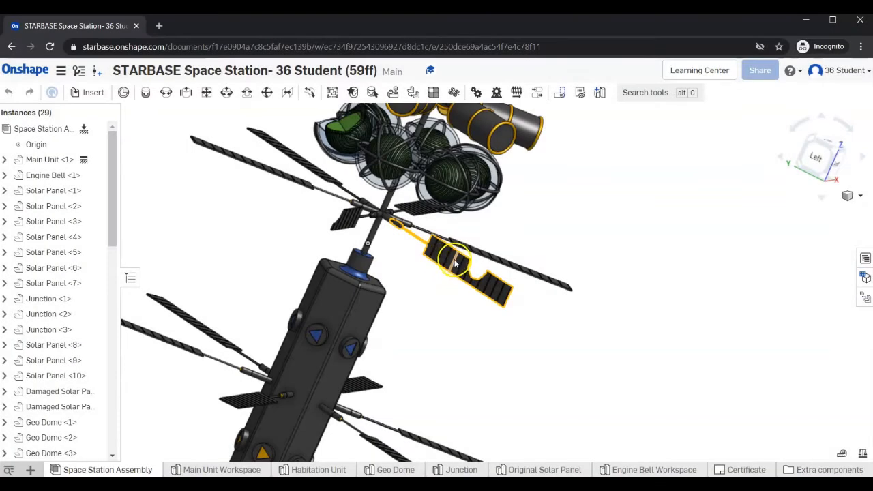
pyautogui.rightClick(455, 262)
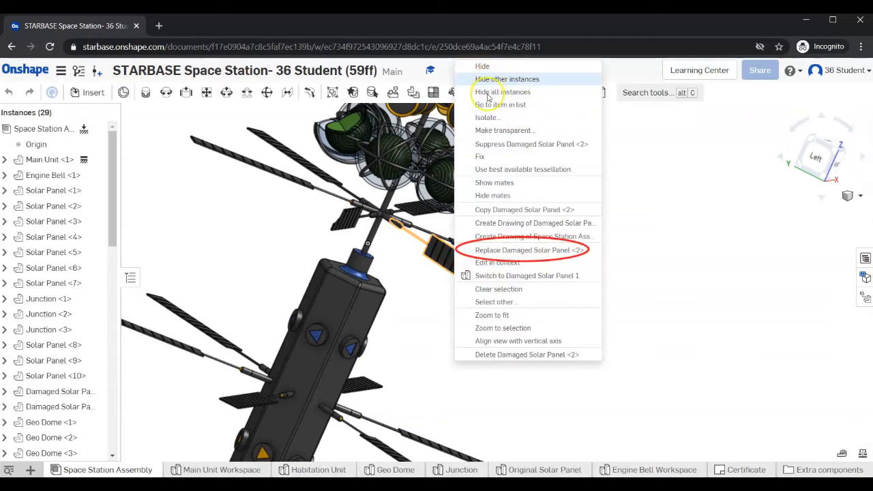
pyautogui.click(507, 250)
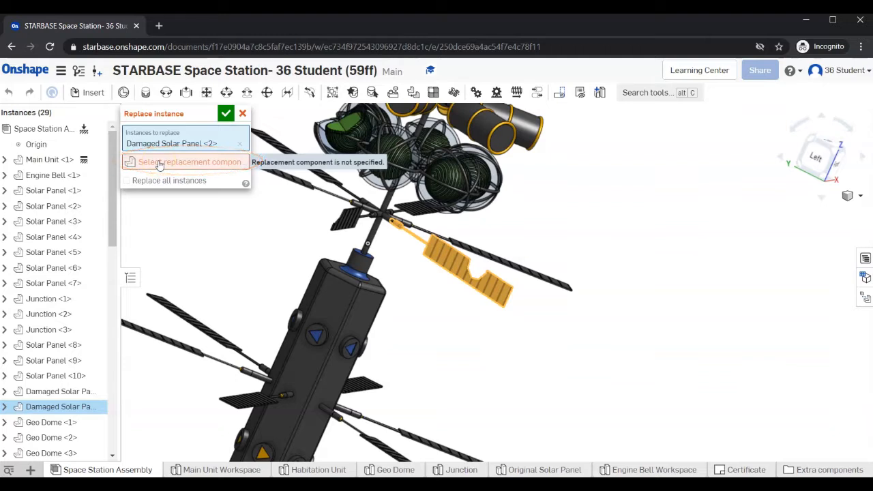
pyautogui.click(159, 164)
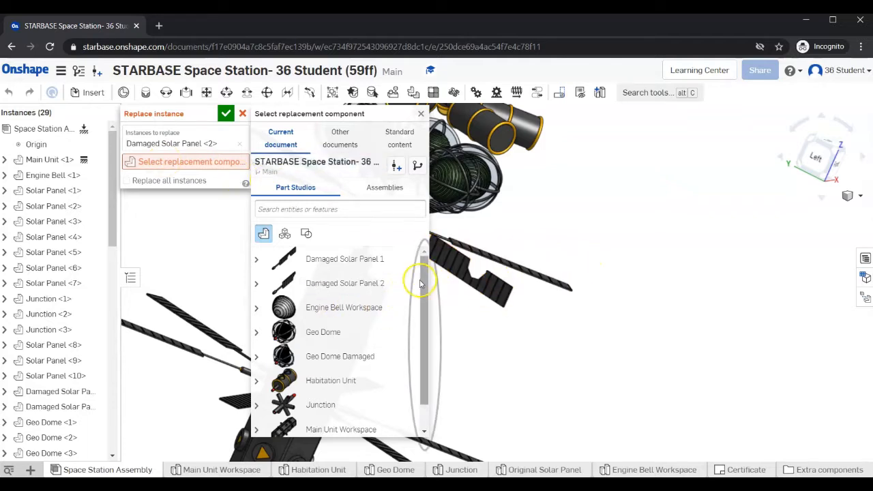
pyautogui.scroll(-1, 422, 290)
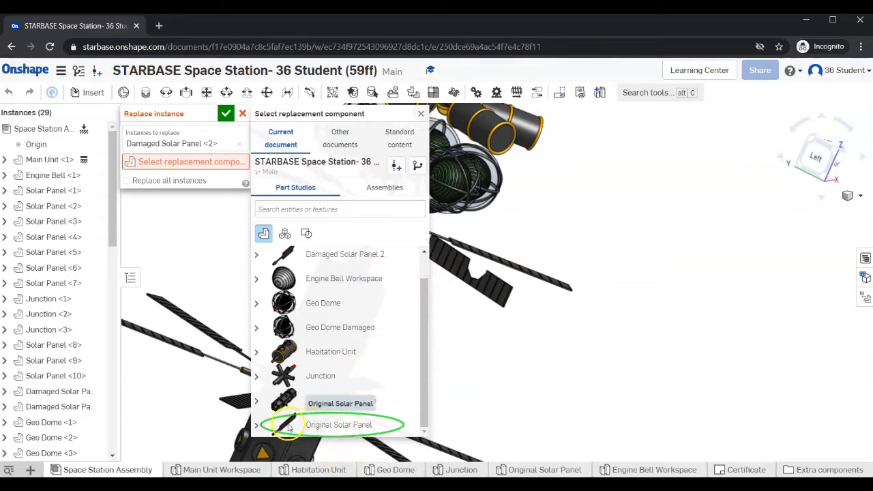
pyautogui.click(256, 427)
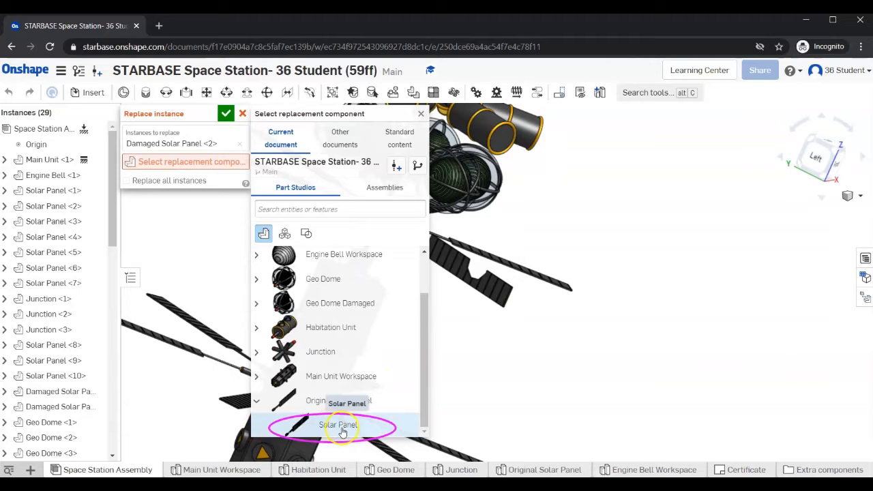
pyautogui.click(341, 426)
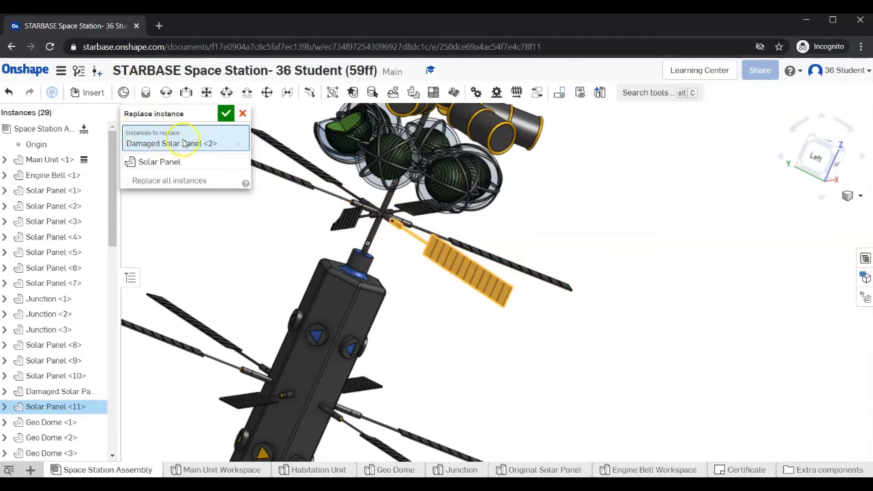
pyautogui.click(226, 113)
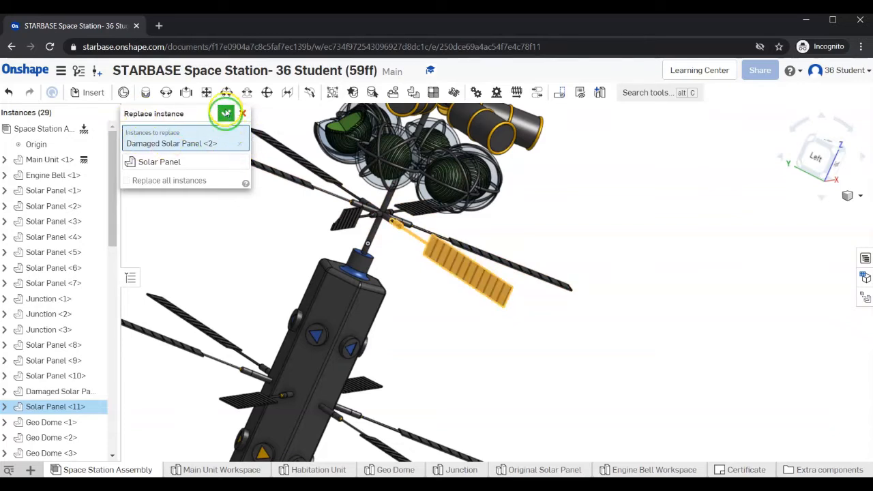
pyautogui.click(227, 114)
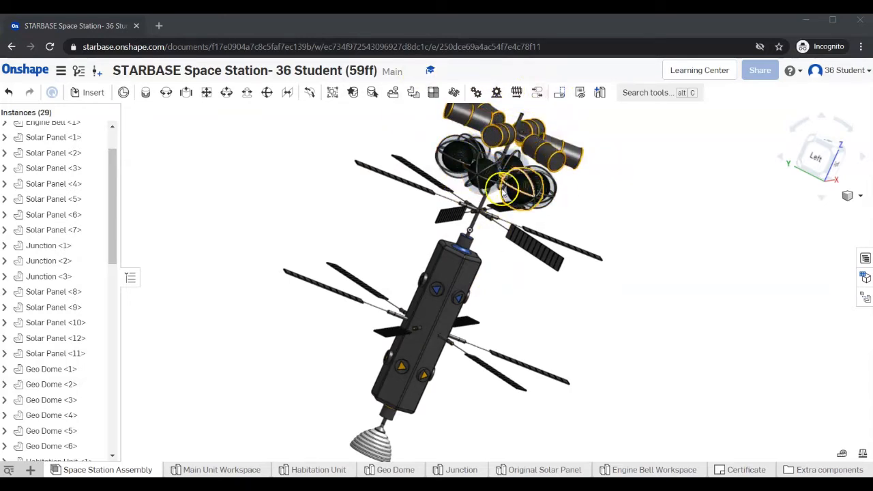
# Insert one more Main Unit from the Main Unit Workspace and place it in the empty space above the habitation units.
pyautogui.moveTo(501, 173); pyautogui.dragTo(448, 317, button='middle')
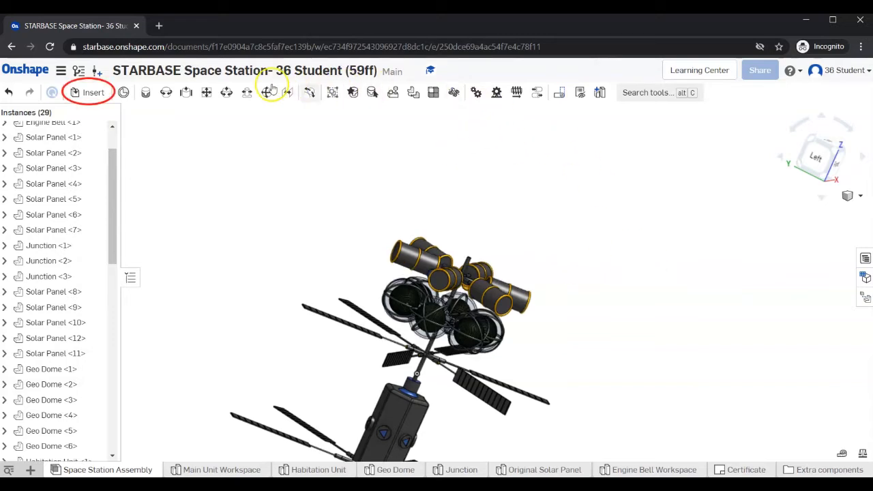
pyautogui.click(91, 93)
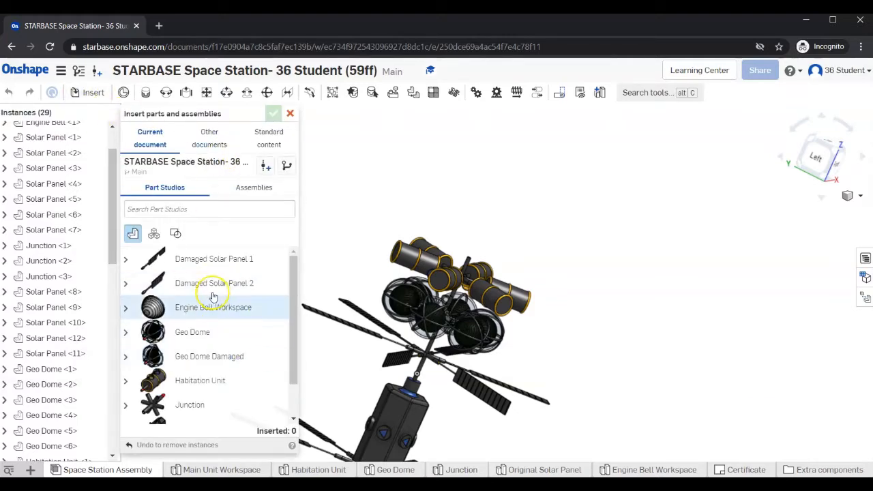
pyautogui.scroll(-2, 224, 297)
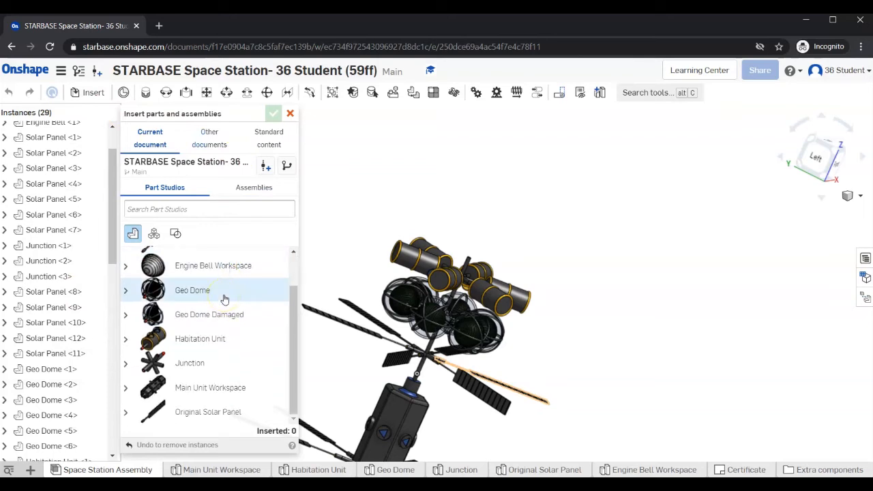
pyautogui.click(196, 386)
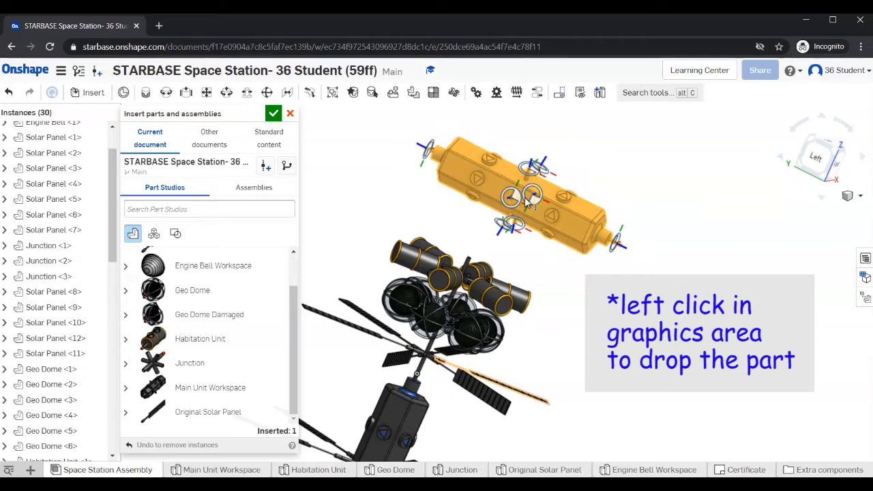
pyautogui.click(526, 200)
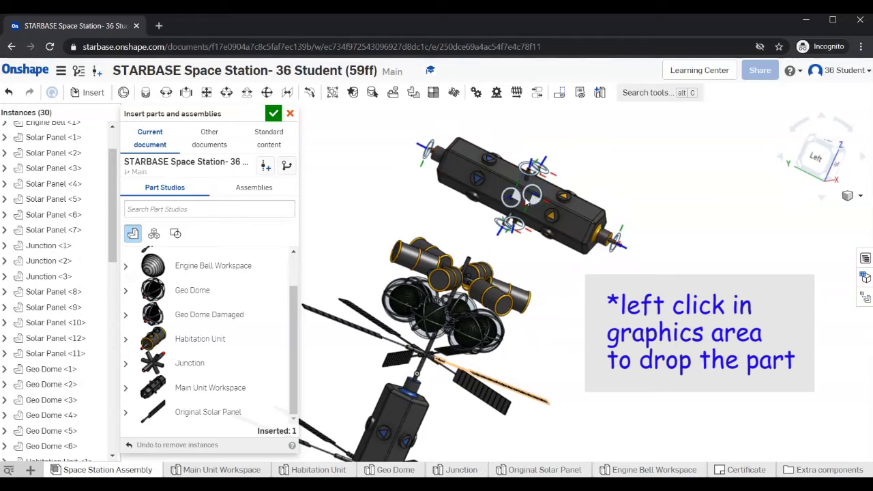
pyautogui.click(272, 113)
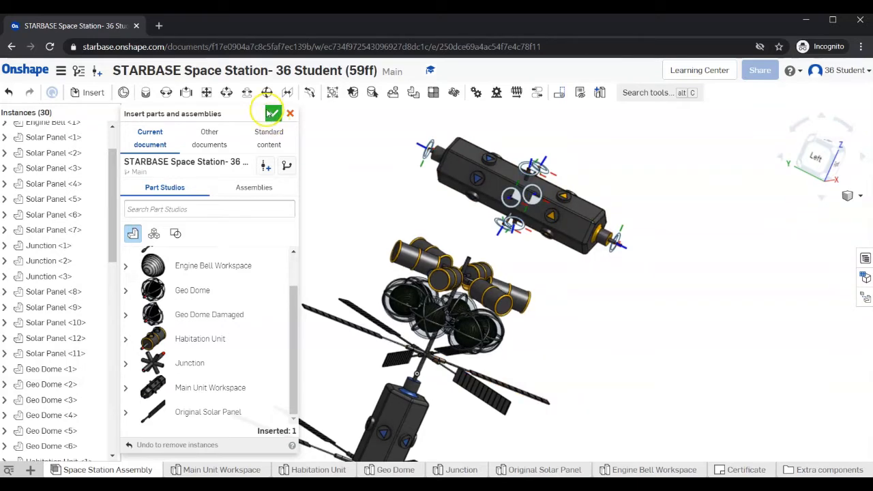
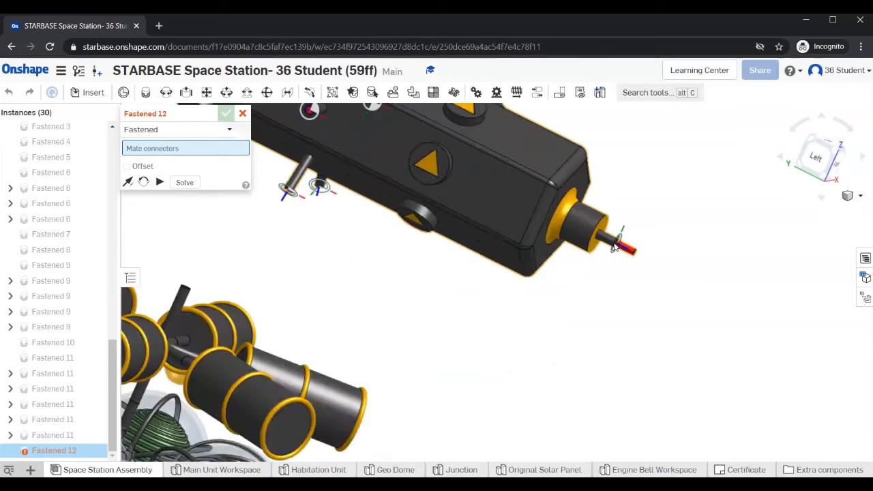
# Attach the new main unit with a Fastened mate between its red-tipped end pin and the red socket of the junction tube amid the habitation units.
pyautogui.moveTo(614, 242); pyautogui.dragTo(562, 227, button='right')
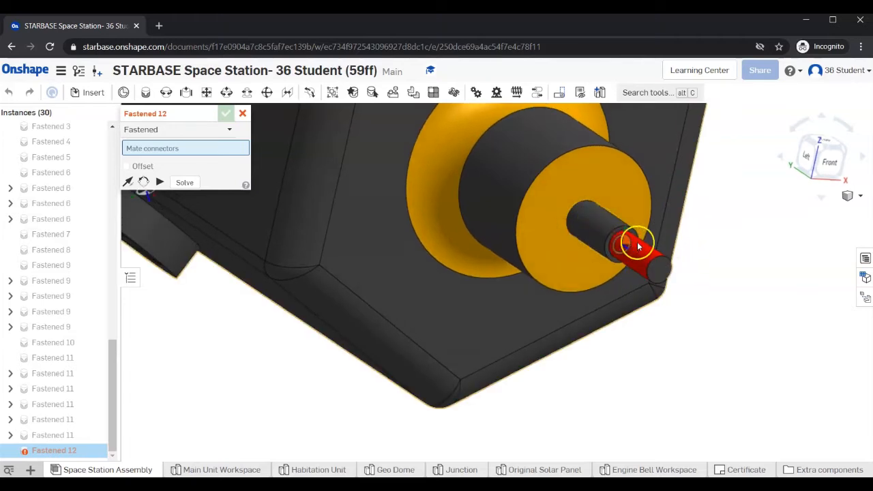
pyautogui.click(638, 247)
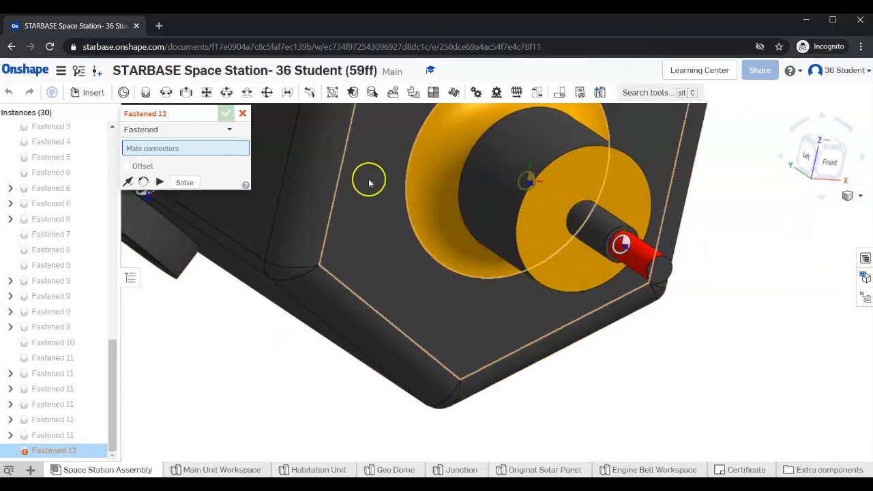
pyautogui.click(626, 242)
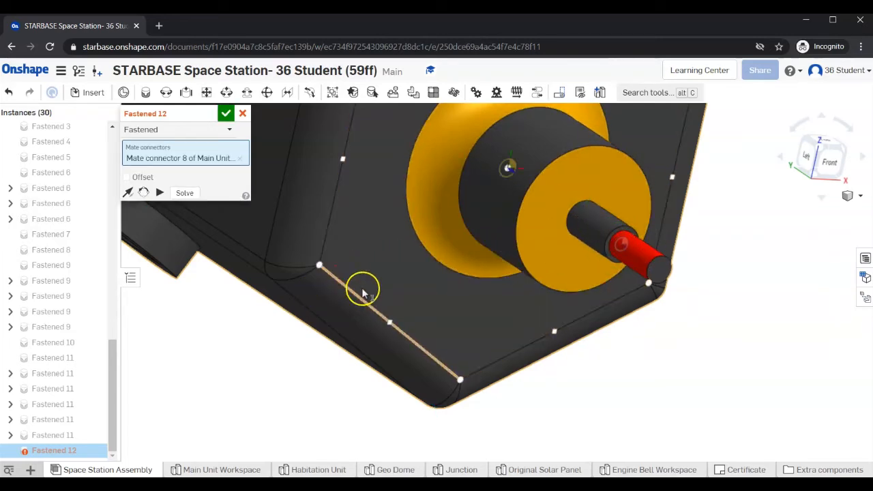
pyautogui.scroll(-10, 403, 271)
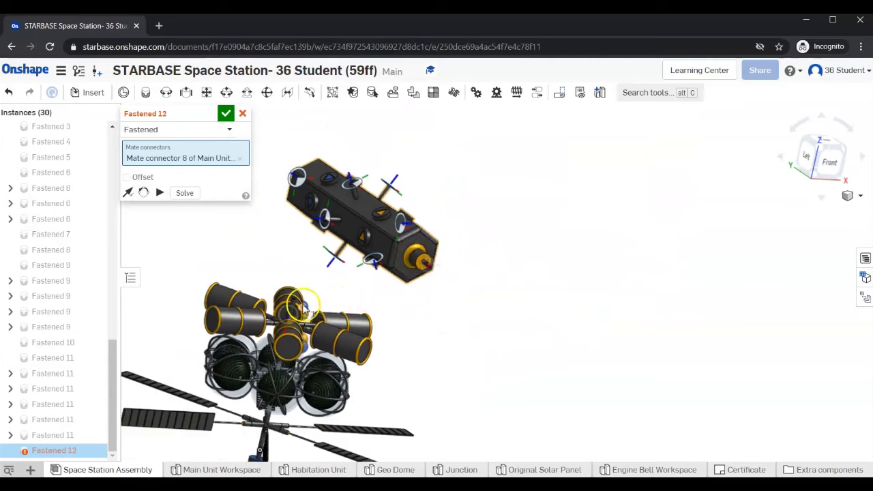
pyautogui.moveTo(312, 307); pyautogui.dragTo(517, 309, button='middle')
pyautogui.scroll(-2, 517, 304)
pyautogui.scroll(10, 517, 304)
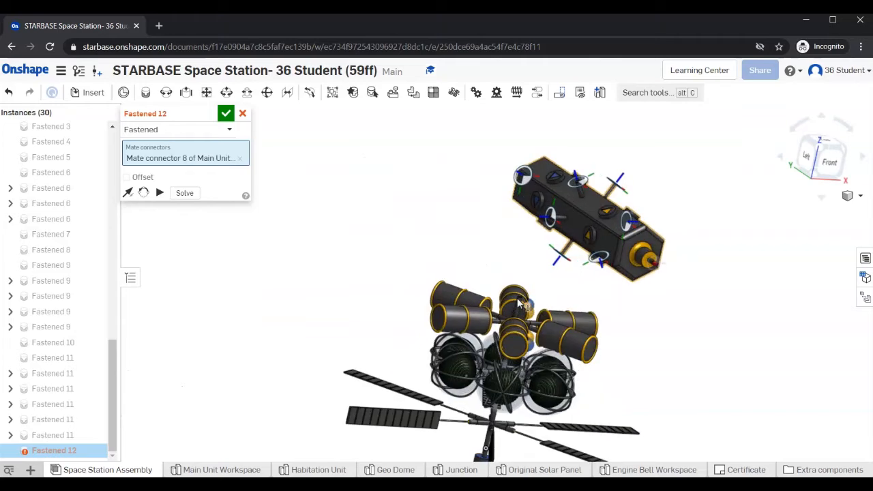
pyautogui.scroll(5, 517, 297)
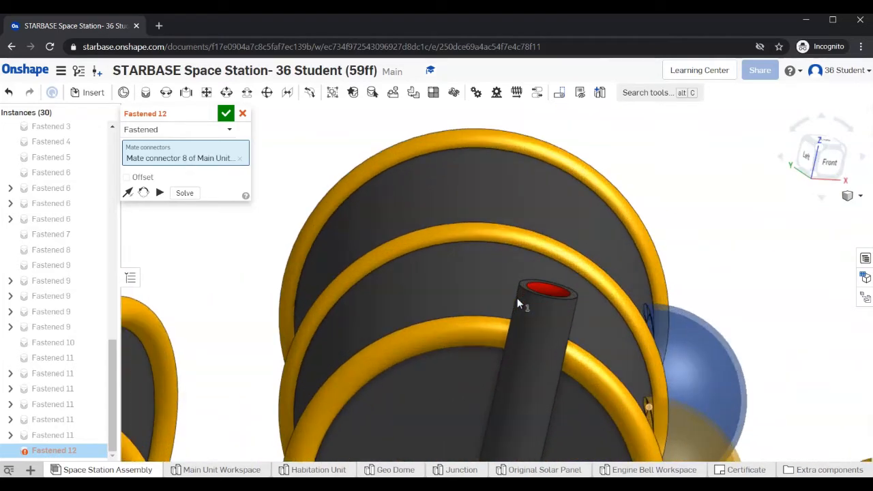
pyautogui.click(561, 305)
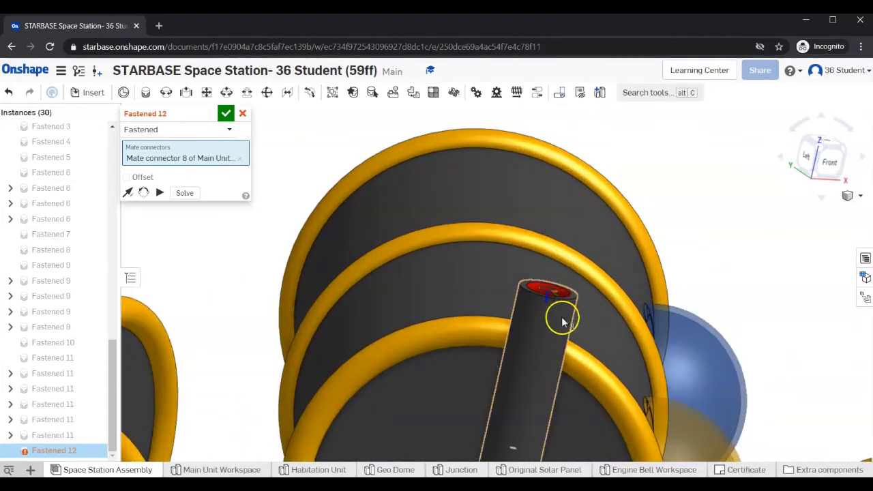
pyautogui.moveTo(550, 321); pyautogui.dragTo(542, 347, button='right')
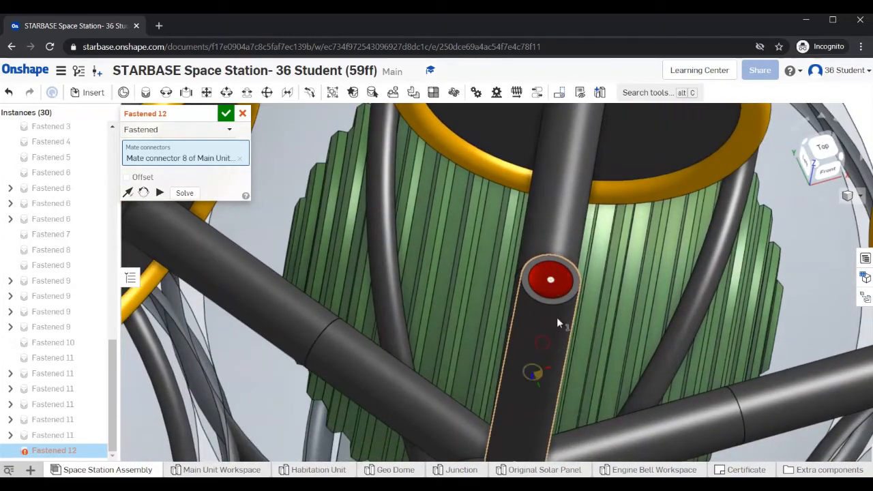
pyautogui.click(559, 285)
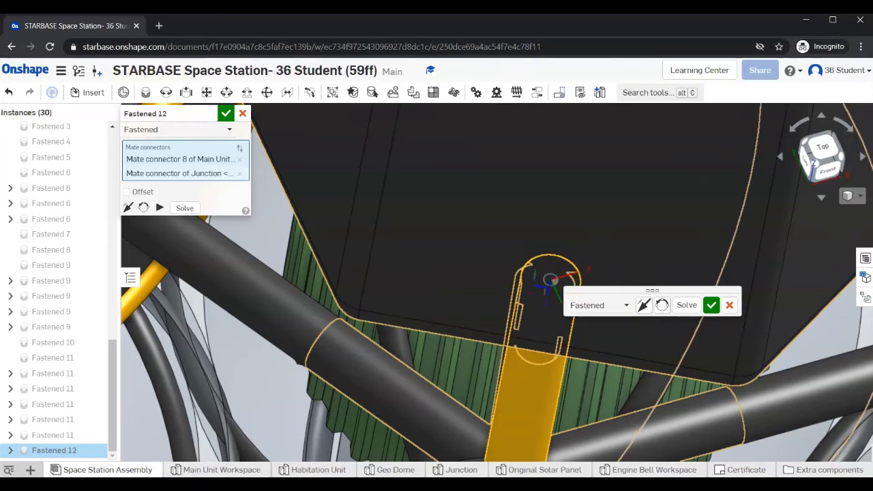
pyautogui.click(229, 115)
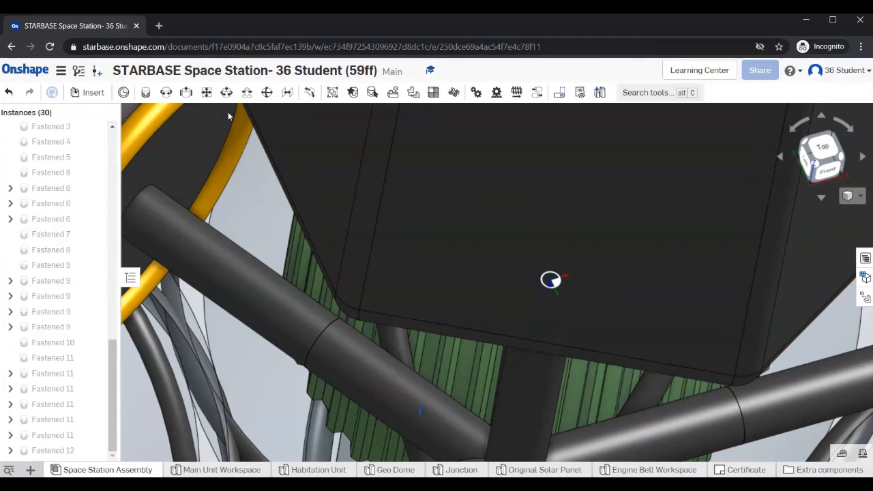
# Fit the whole space station in view and inspect from the side how the added main unit is attached.
pyautogui.rightClick(469, 227)
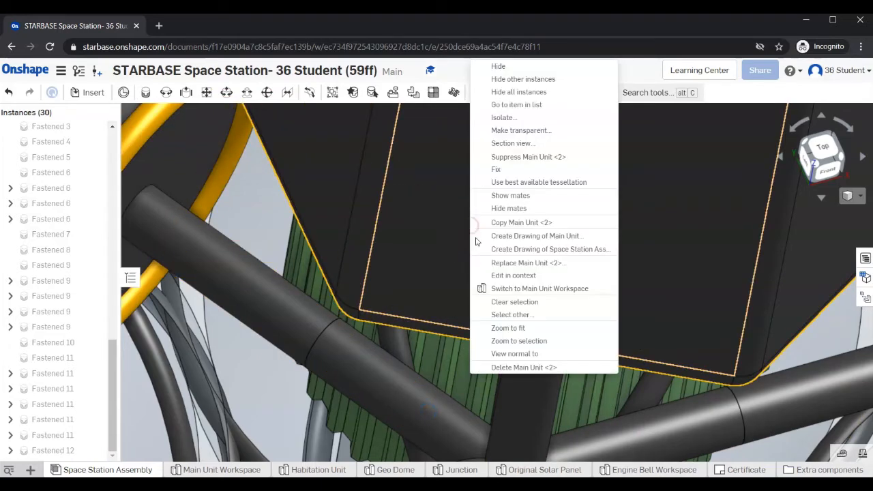
pyautogui.click(510, 329)
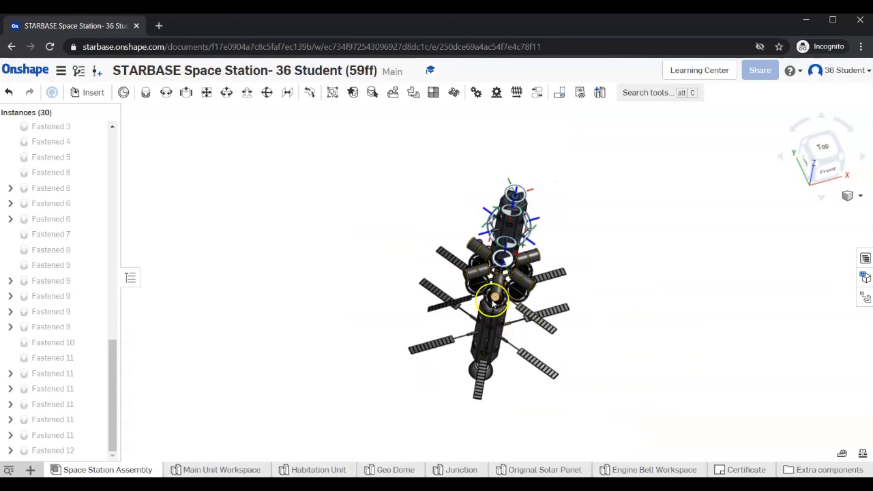
pyautogui.moveTo(493, 304); pyautogui.dragTo(315, 255, button='right')
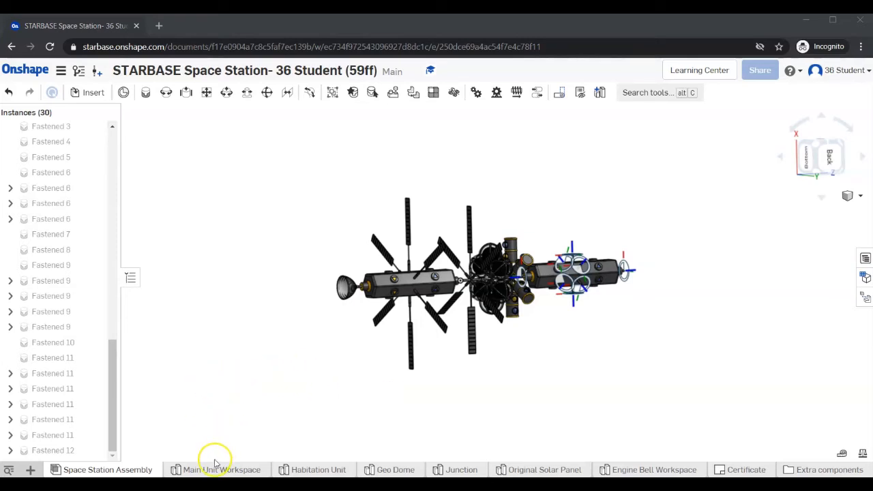
# Preview the available station components, from the Main Unit Workspace through the Habitation Unit, Geo Dome, Junction and Original Solar Panel to the Engine Bell Workspace.
pyautogui.moveTo(217, 471)
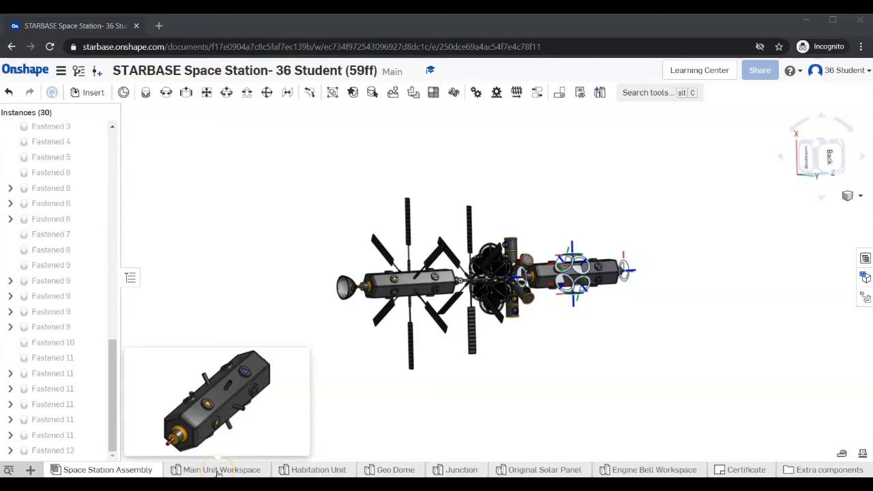
pyautogui.click(281, 472)
pyautogui.moveTo(312, 471)
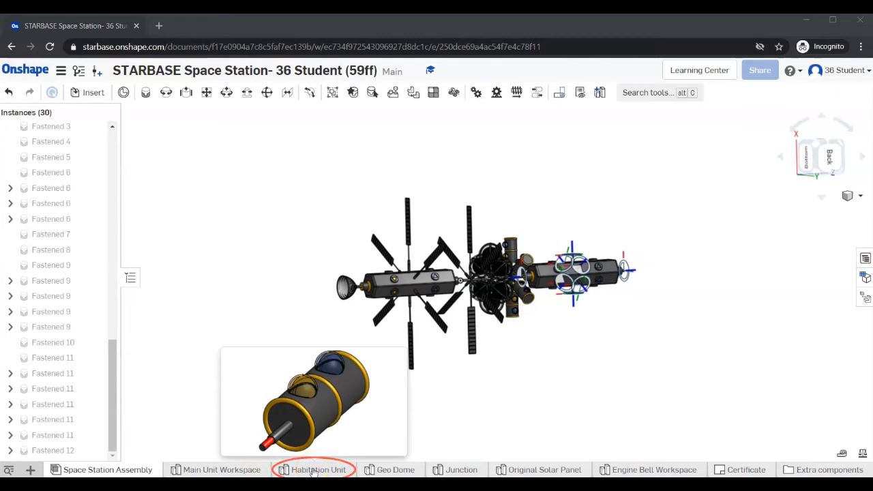
pyautogui.moveTo(389, 474)
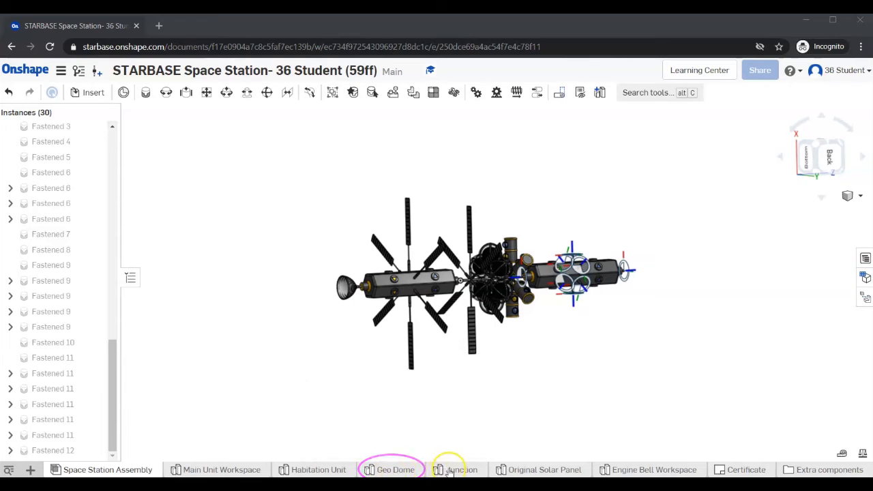
pyautogui.moveTo(457, 473)
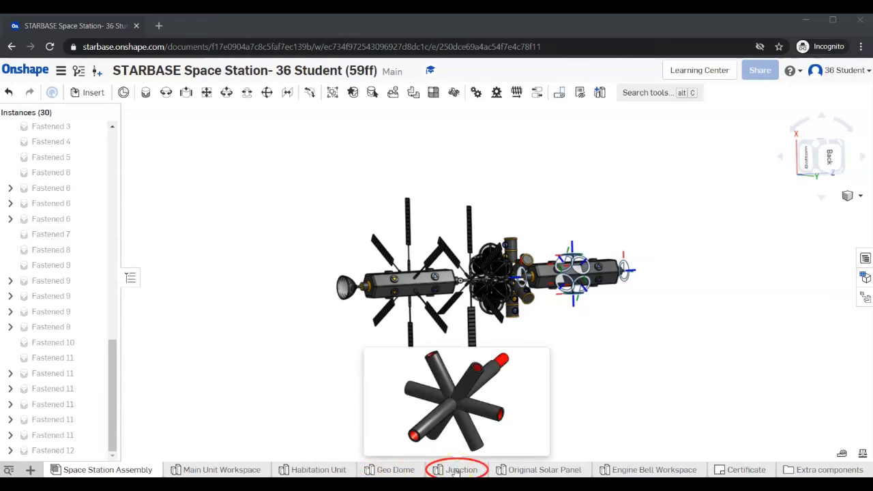
pyautogui.moveTo(531, 473)
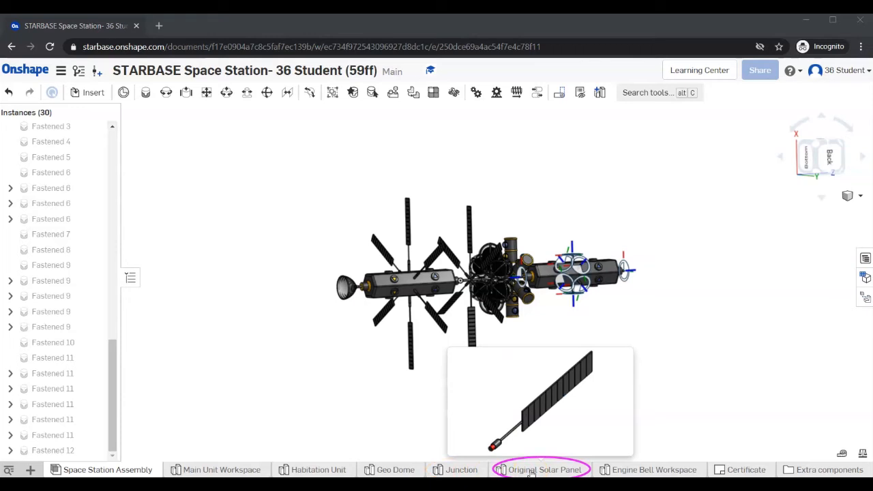
pyautogui.moveTo(668, 475)
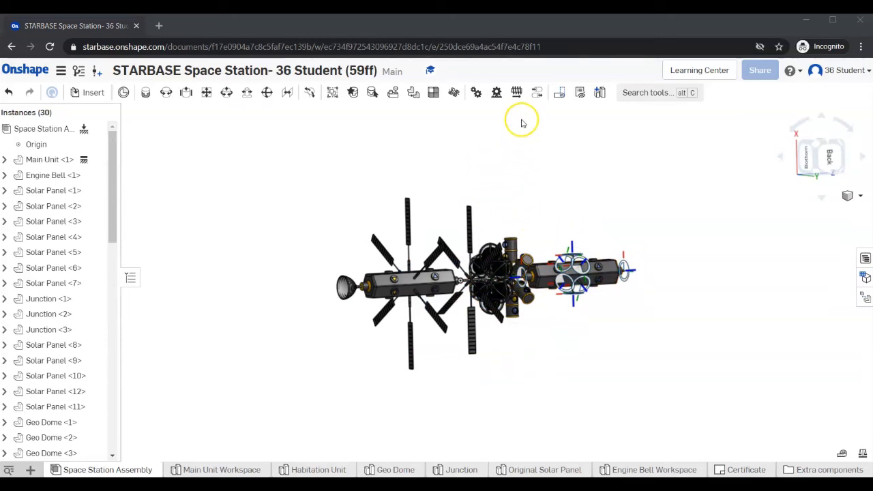
# Insert one Junction from the current document and place it in the empty space above the added main unit.
pyautogui.click(92, 90)
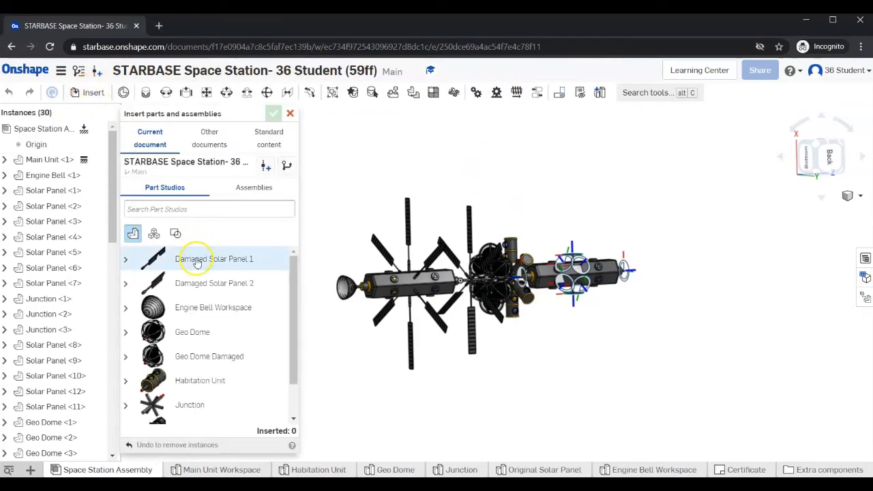
pyautogui.scroll(-1, 220, 290)
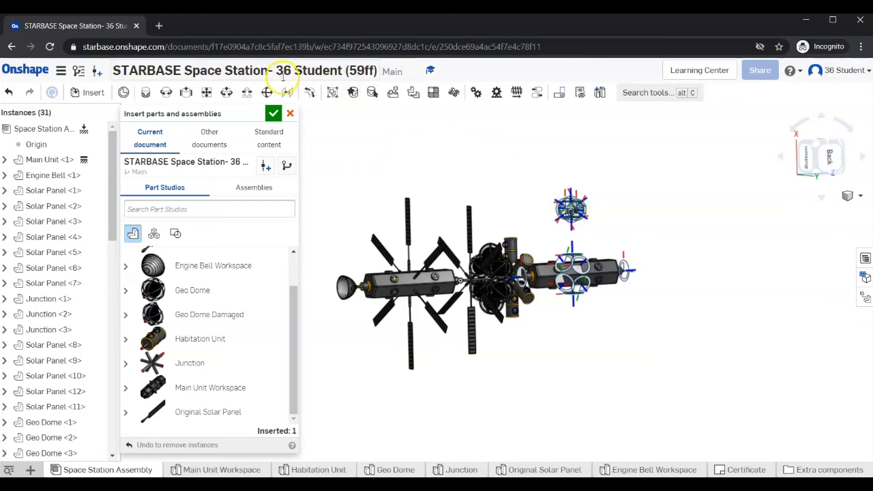
pyautogui.click(273, 113)
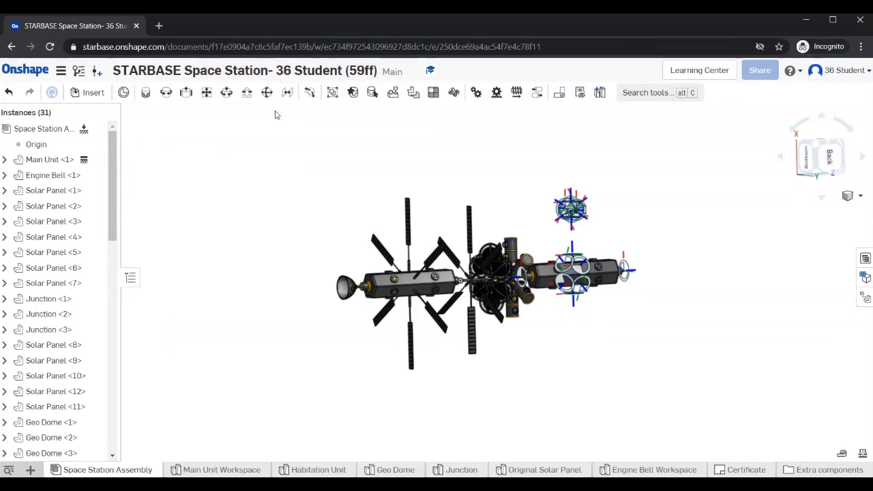
# Create a Fastened mate between the new junction's red-tipped pin connector and the red socket of a side tube on the added main unit.
pyautogui.scroll(3, 575, 216)
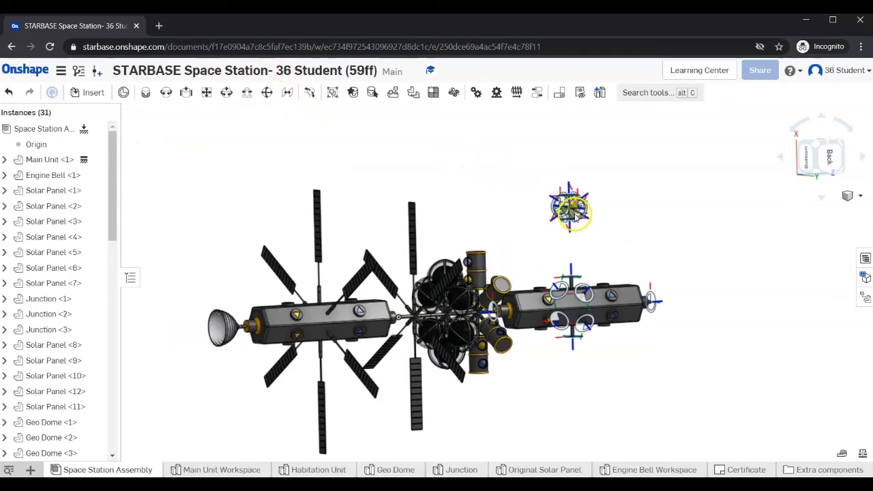
pyautogui.scroll(5, 575, 216)
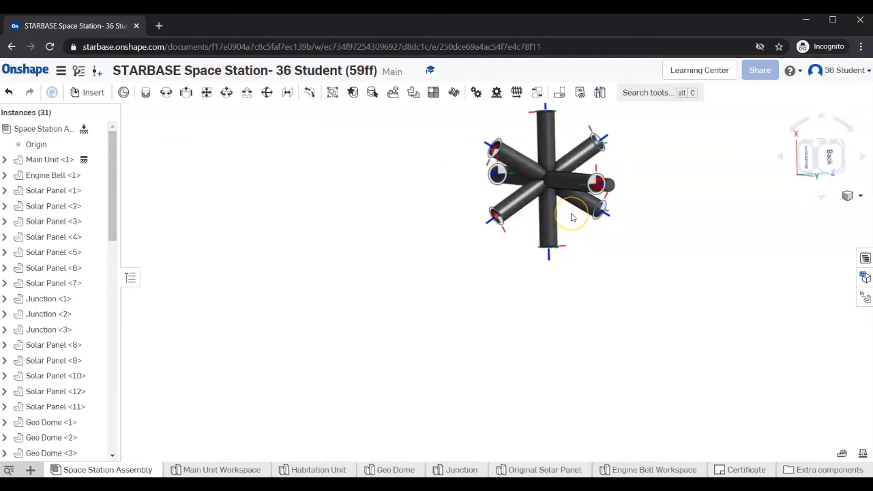
pyautogui.scroll(5, 572, 217)
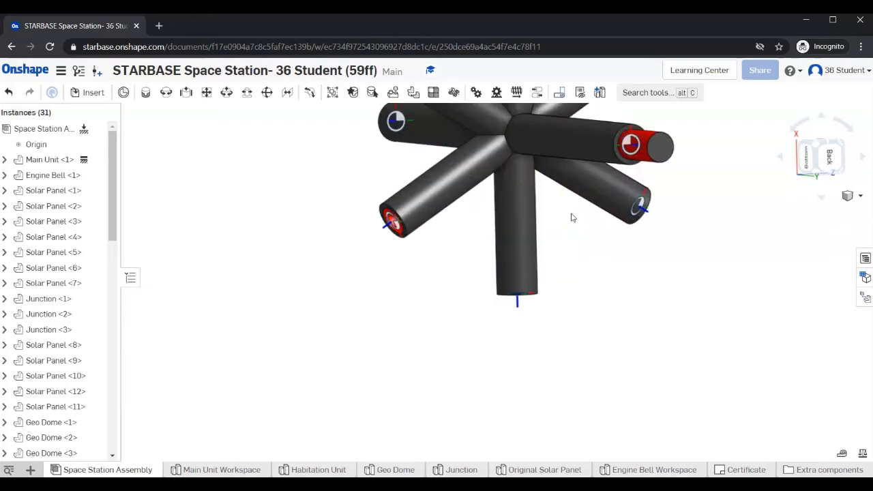
pyautogui.scroll(-1, 573, 215)
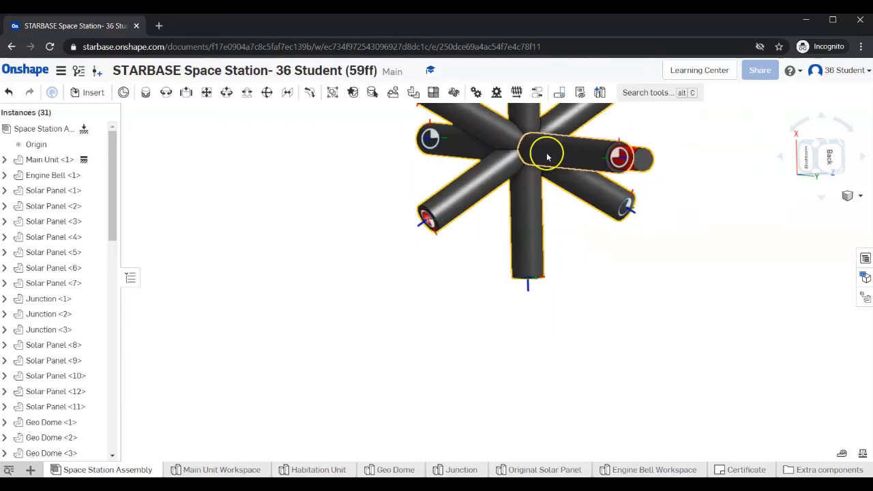
pyautogui.moveTo(545, 152); pyautogui.dragTo(484, 258, button='middle')
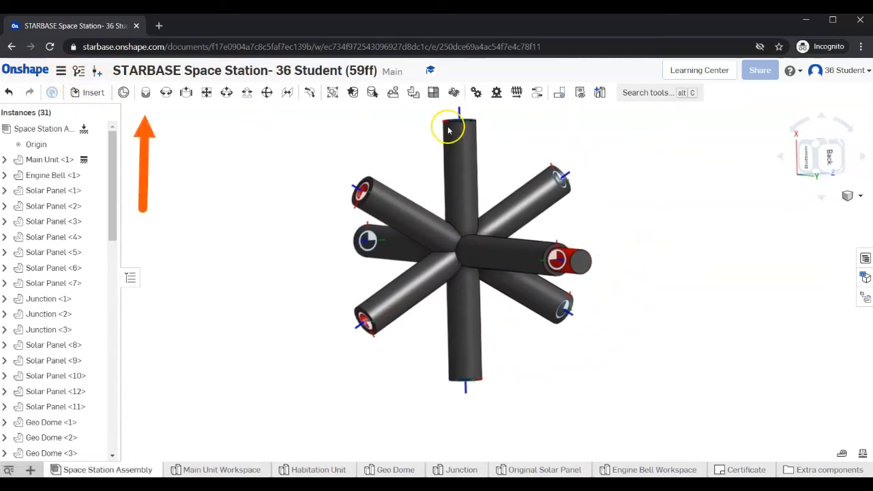
pyautogui.click(146, 94)
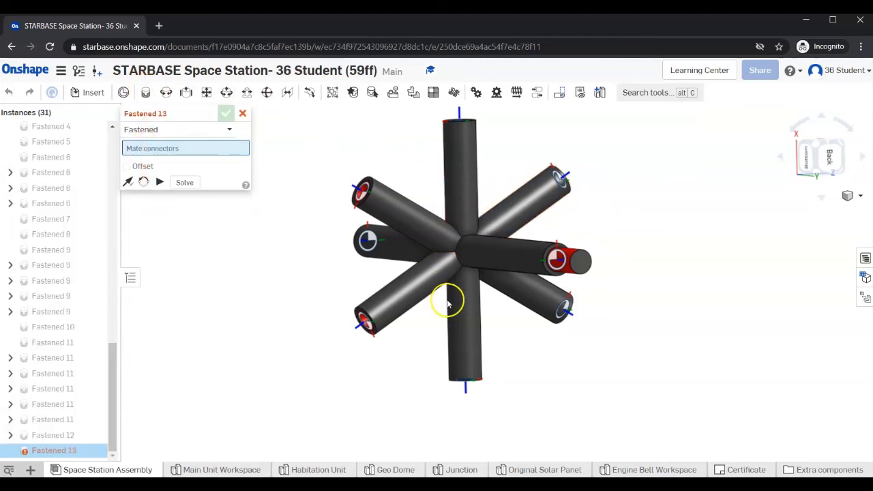
pyautogui.click(557, 260)
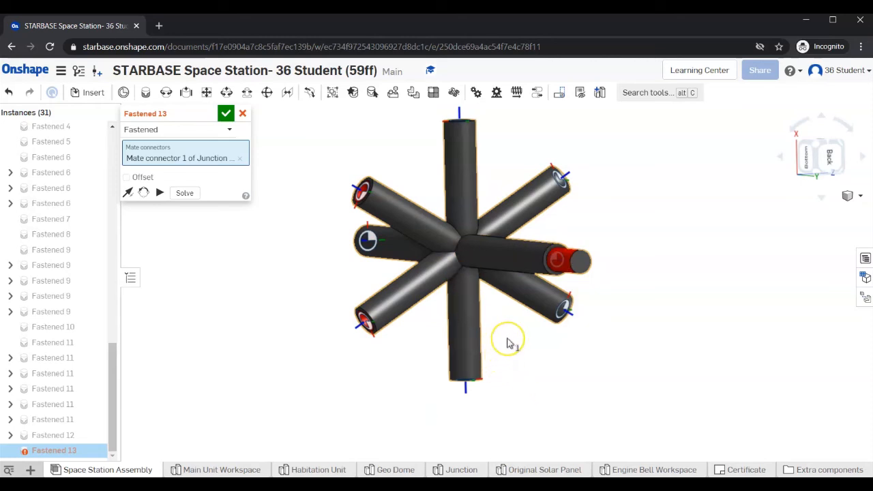
pyautogui.scroll(-3, 507, 340)
pyautogui.scroll(3, 507, 339)
pyautogui.scroll(-6, 508, 343)
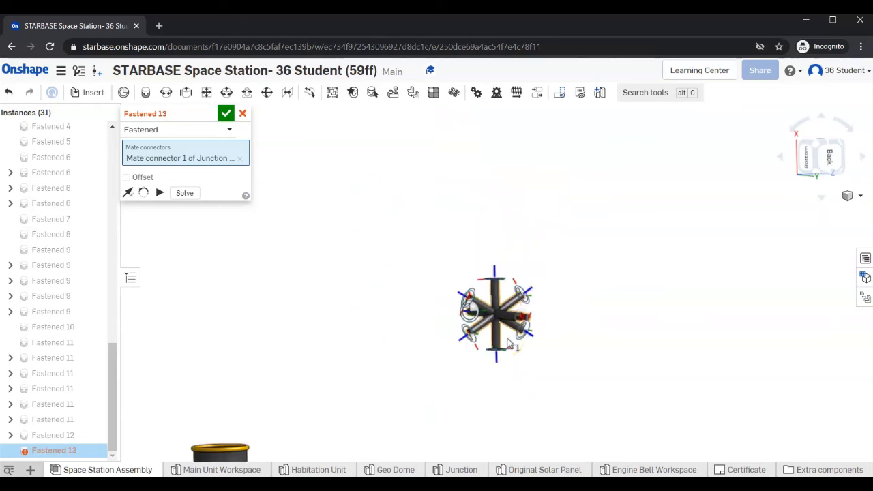
pyautogui.moveTo(429, 376); pyautogui.dragTo(473, 195, button='right')
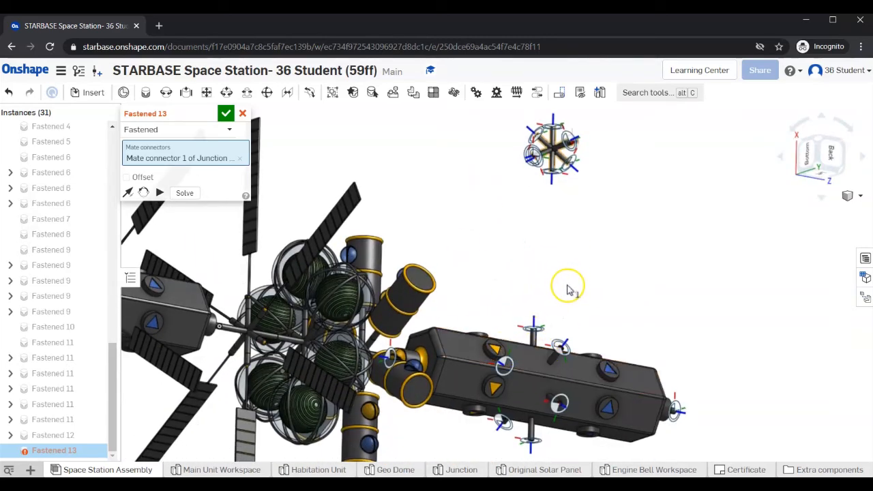
pyautogui.scroll(-5, 561, 354)
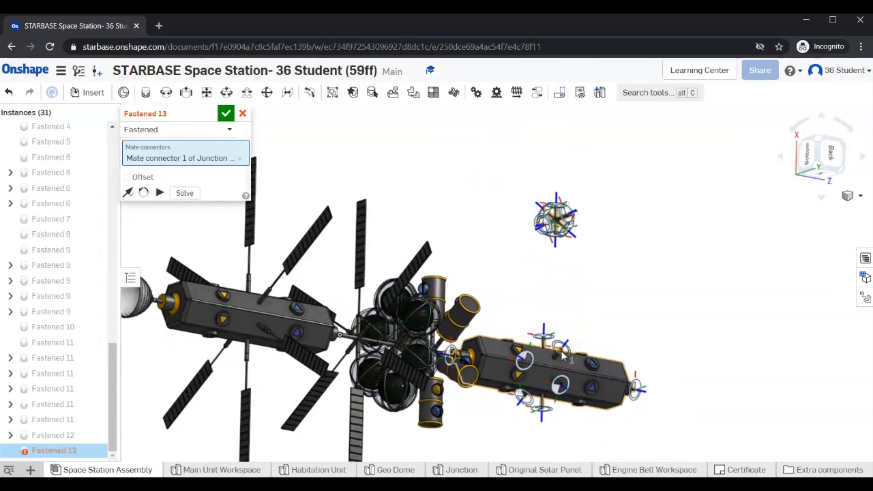
pyautogui.scroll(10, 561, 354)
pyautogui.scroll(5, 561, 354)
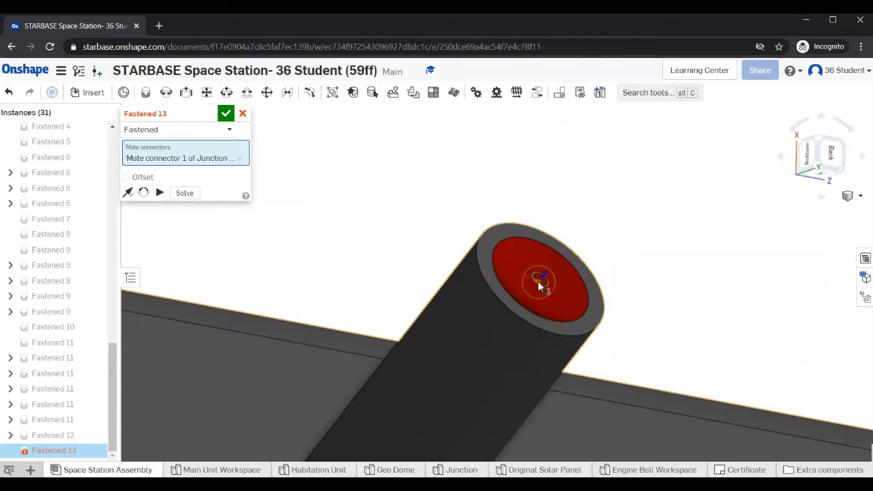
pyautogui.click(539, 281)
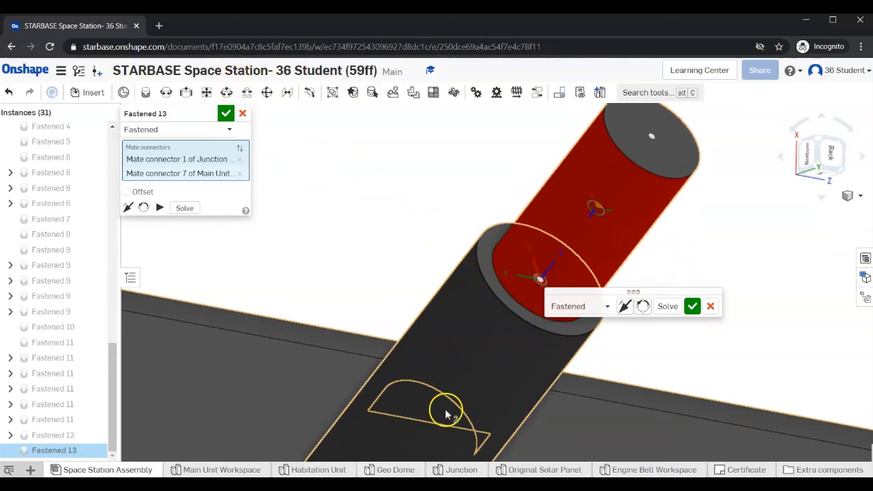
# Flip the mate's primary axis so the junction points outward from the main unit with its pin in the socket, and accept the mate.
pyautogui.click(624, 308)
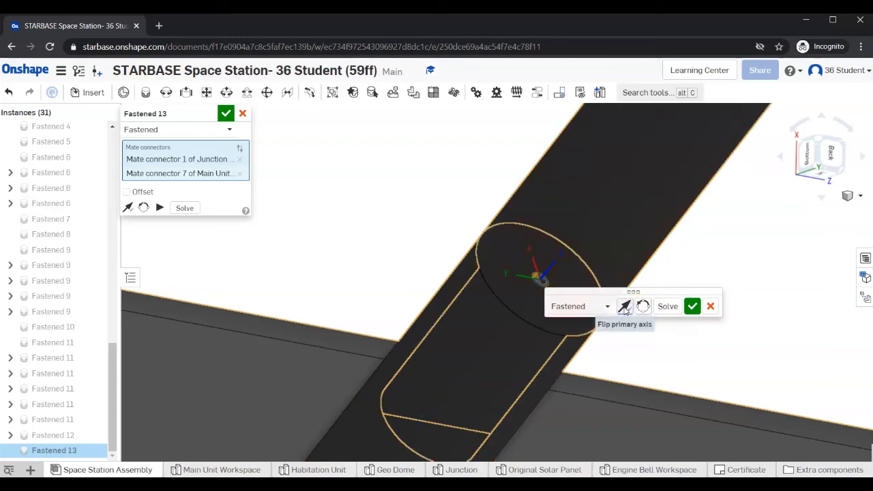
pyautogui.click(625, 307)
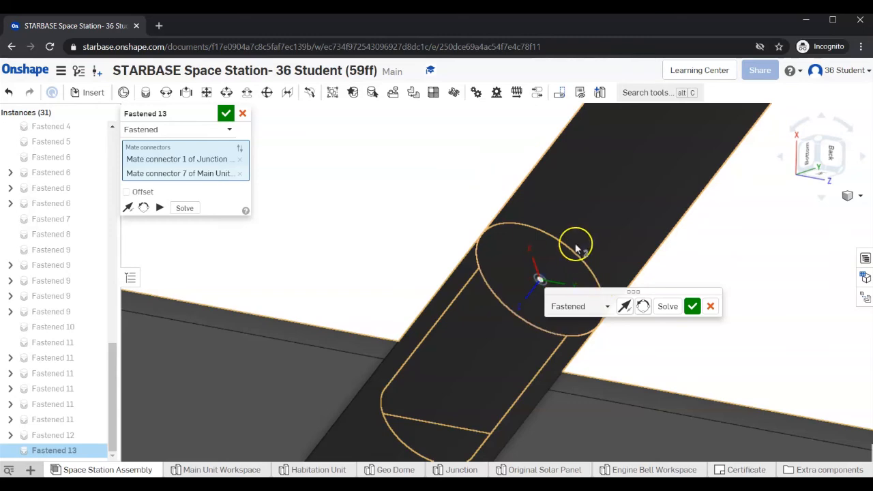
pyautogui.scroll(-3, 609, 236)
pyautogui.scroll(-6, 609, 236)
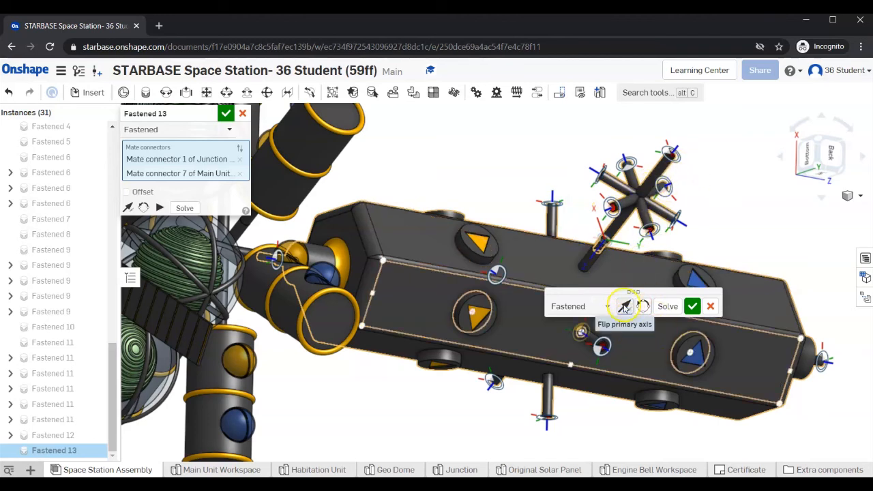
pyautogui.click(624, 308)
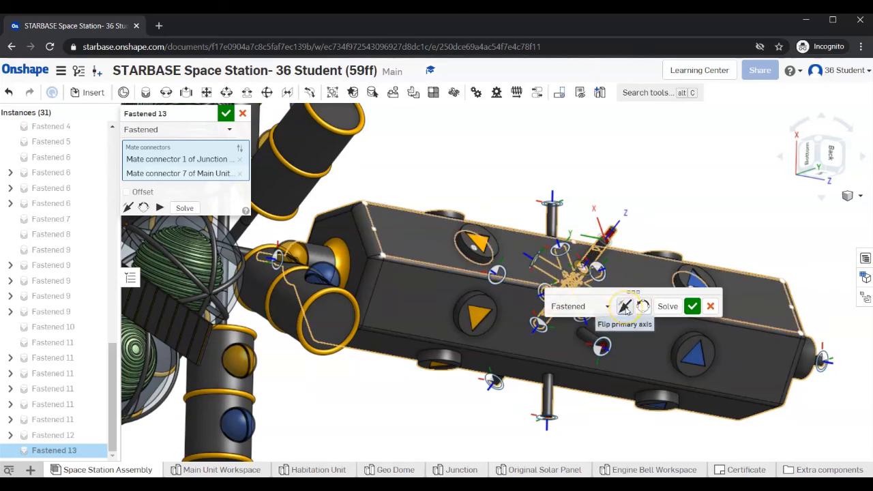
pyautogui.click(624, 307)
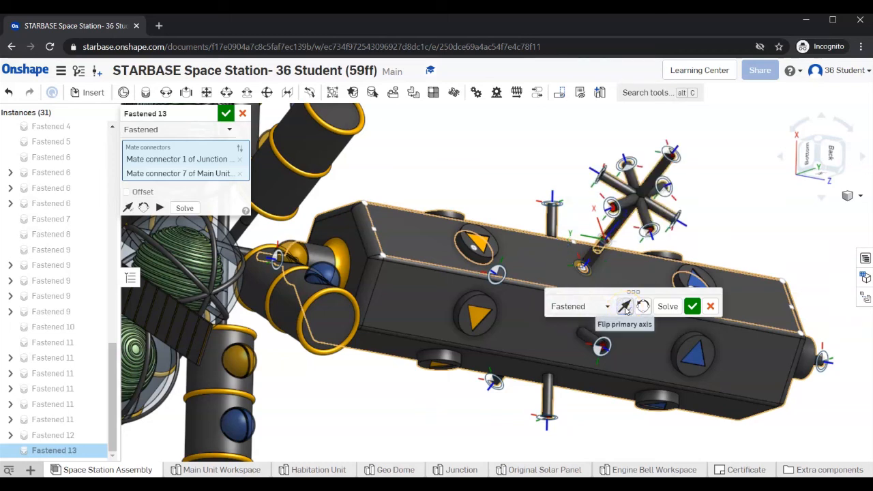
pyautogui.click(625, 308)
pyautogui.click(225, 114)
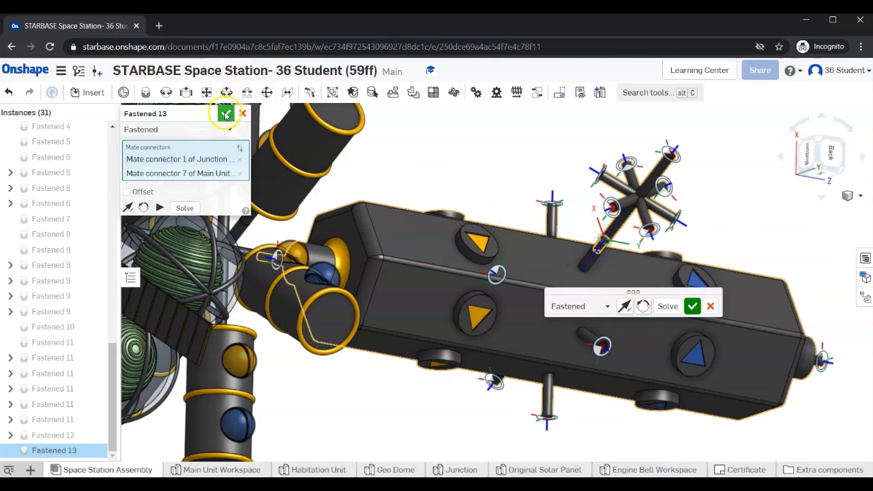